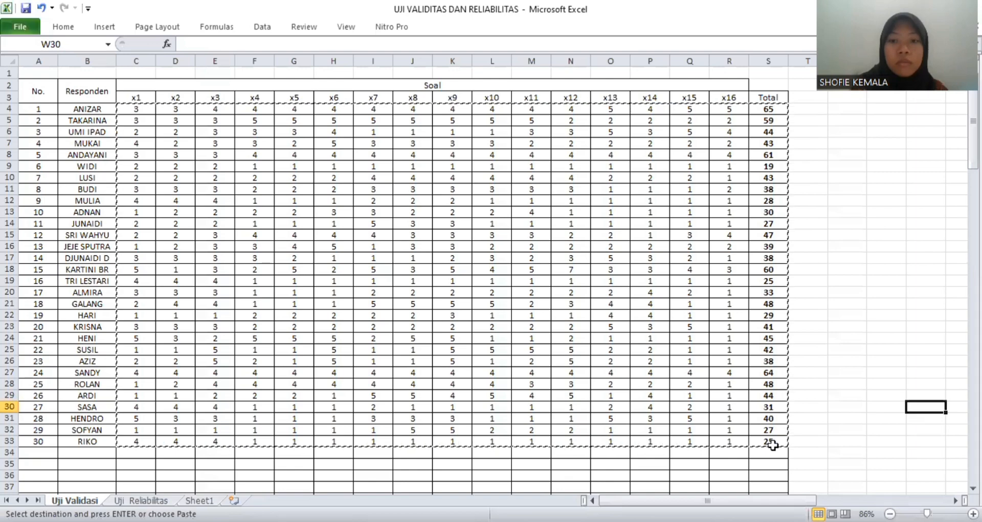
- Copy the x1 to x16 scores and totals of all 30 respondents from Excel and paste them into the SPSS data sheet from row 1
{"action": "left_click_drag", "start_coordinate": [770, 446], "coordinate": [132, 109]}
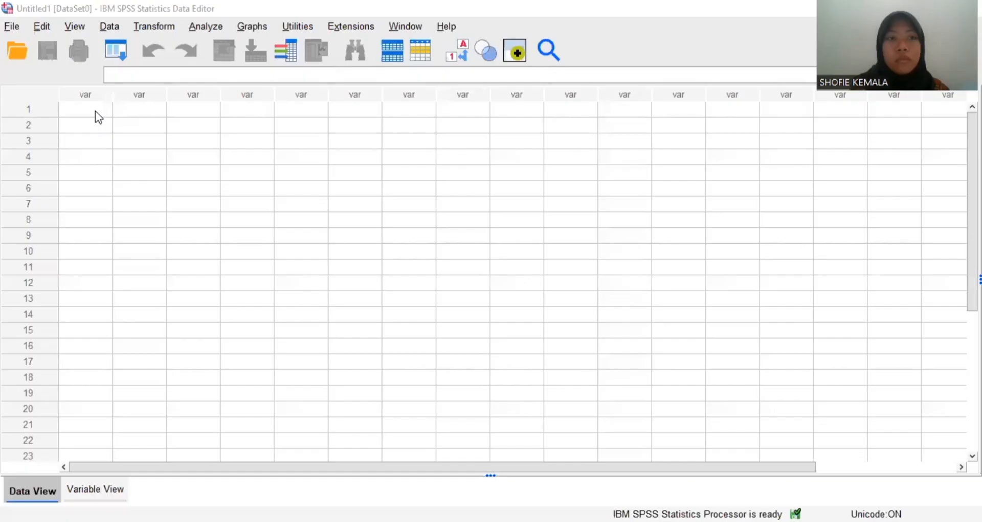
{"action": "left_click", "coordinate": [95, 111]}
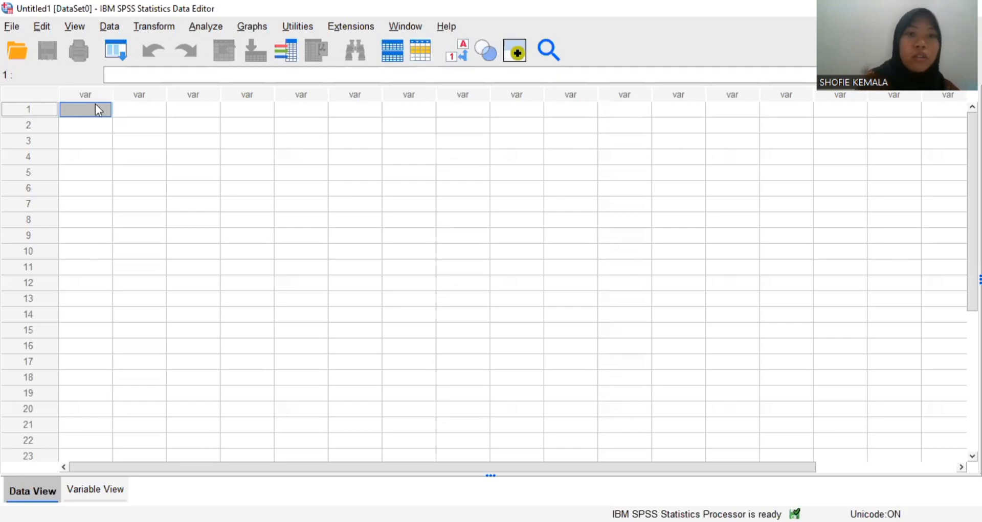
{"action": "key", "text": "ctrl+v"}
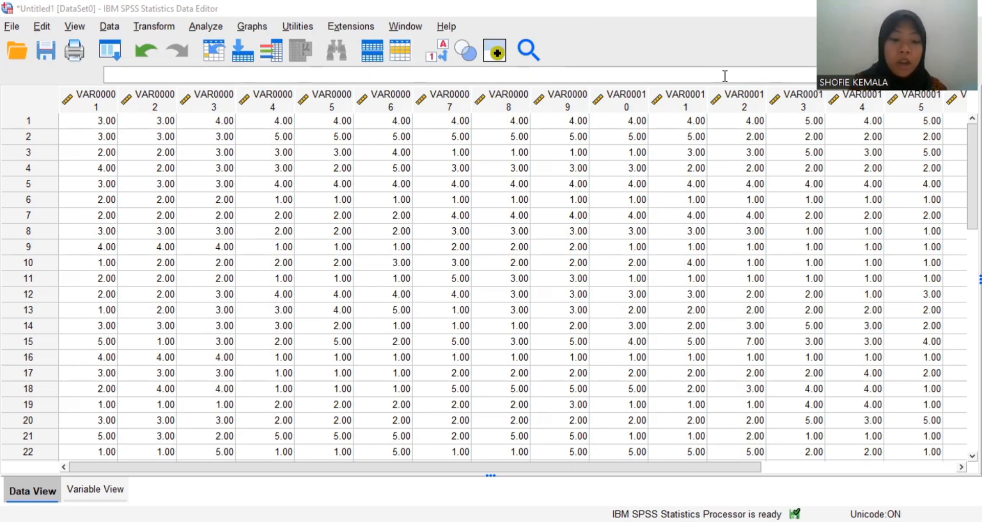
- Replace every "VAR000" with "X" in the variable names
{"action": "left_click", "coordinate": [113, 493]}
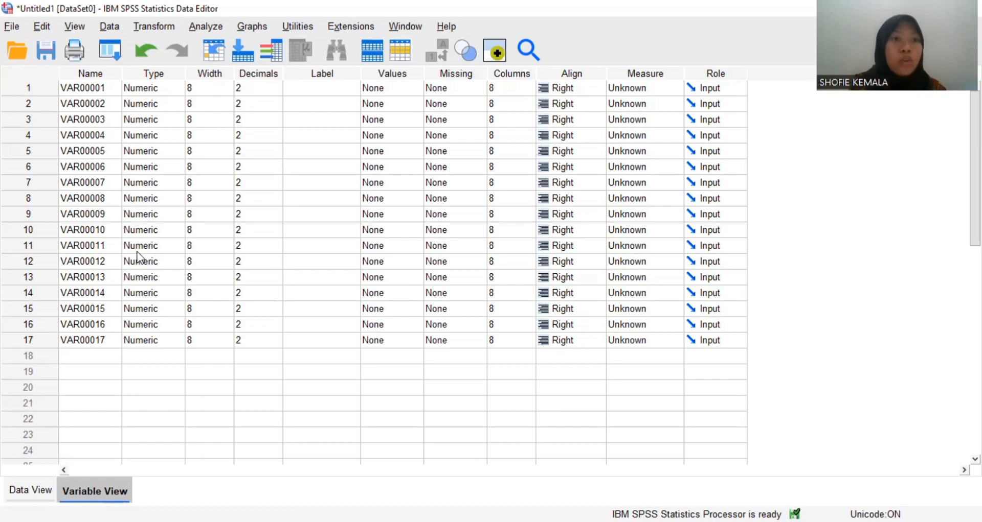
{"action": "left_click", "coordinate": [91, 70]}
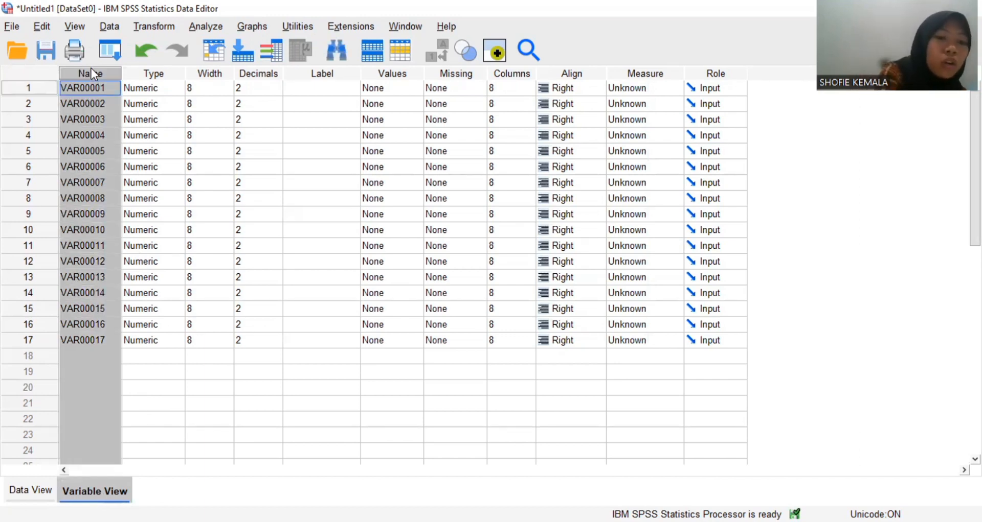
{"action": "key", "text": "ctrl+f"}
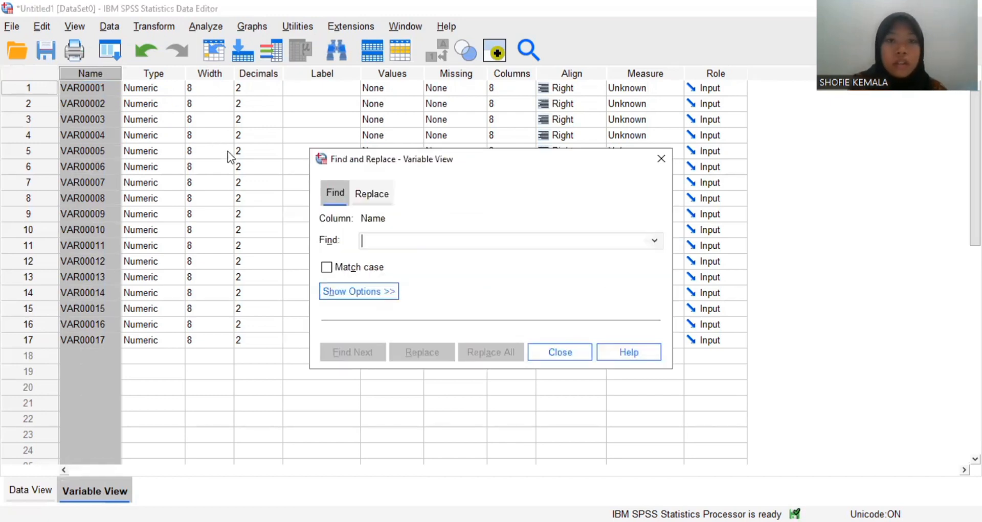
{"action": "left_click", "coordinate": [376, 194]}
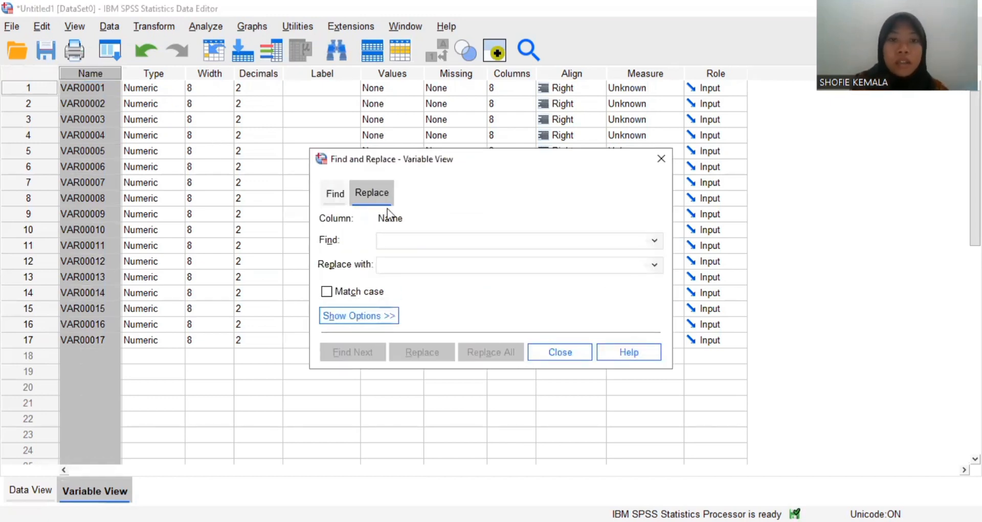
{"action": "type", "text": "var"}
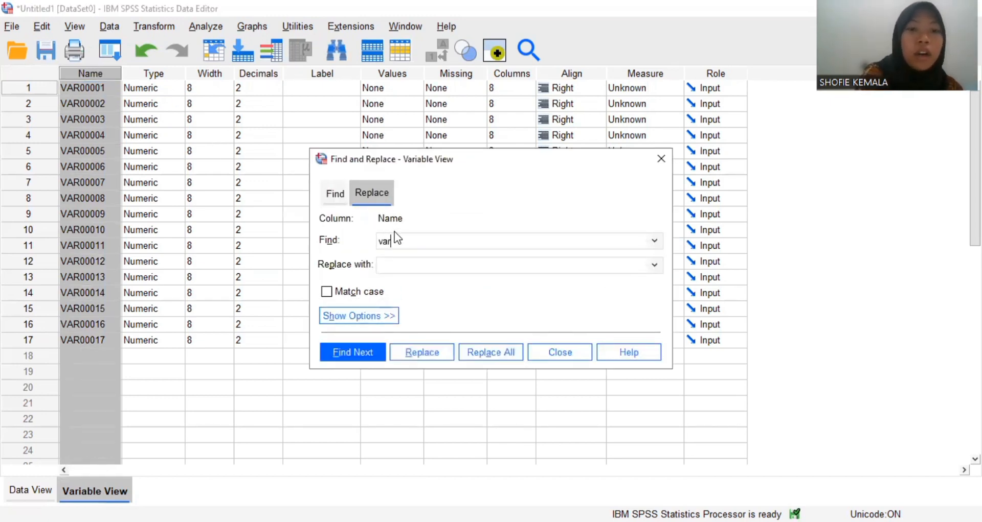
{"action": "key", "text": "BackSpace"}
{"action": "key", "text": "BackSpace"}
{"action": "key", "text": "BackSpace"}
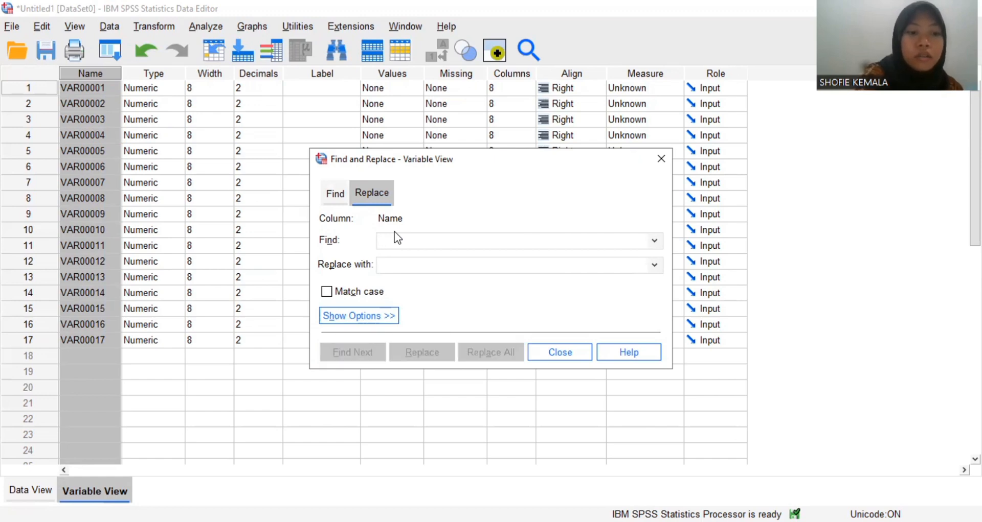
{"action": "type", "text": "VA"}
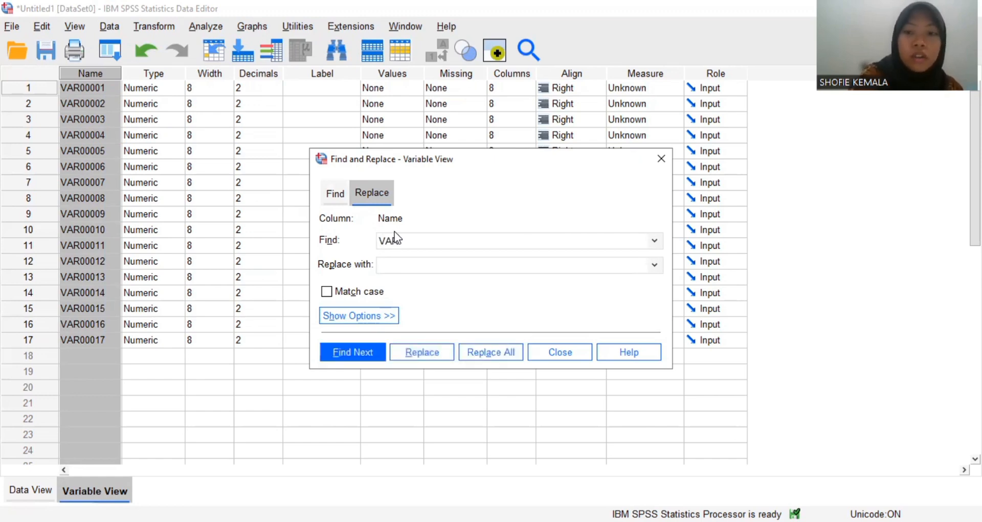
{"action": "type", "text": "R000"}
{"action": "left_click", "coordinate": [407, 265]}
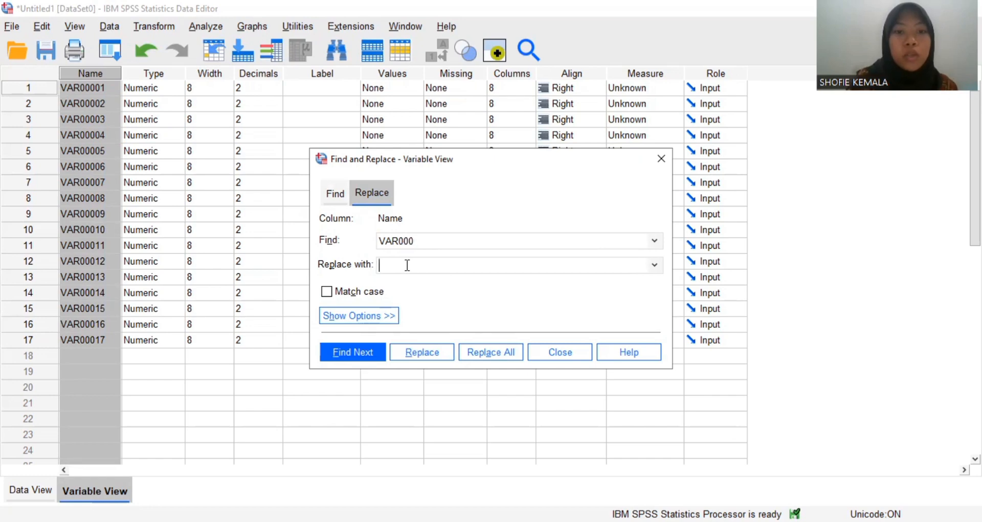
{"action": "type", "text": "X"}
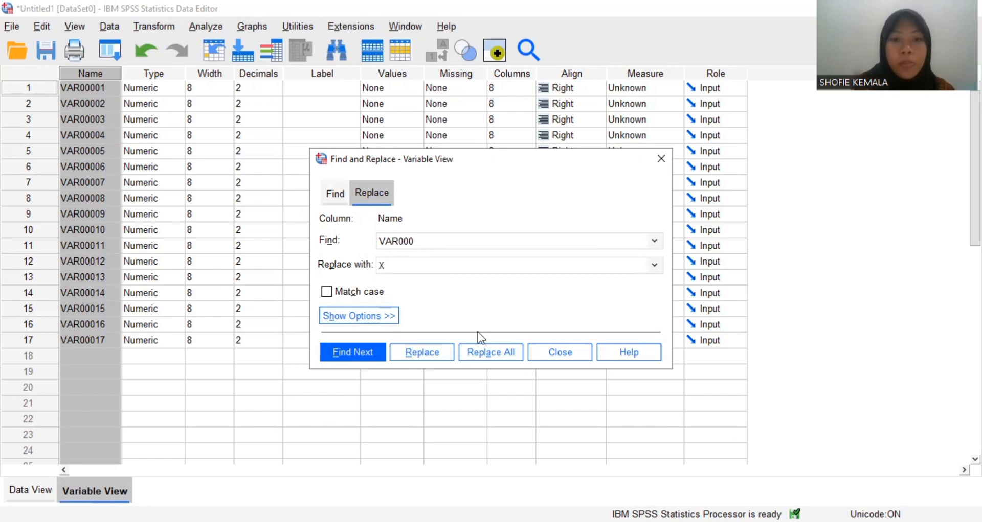
{"action": "left_click", "coordinate": [489, 349]}
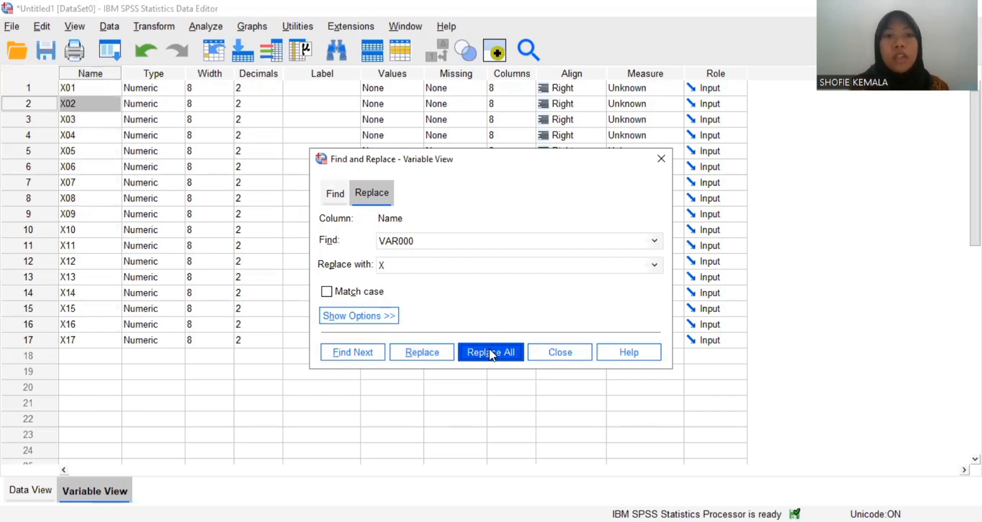
{"action": "left_click", "coordinate": [661, 159]}
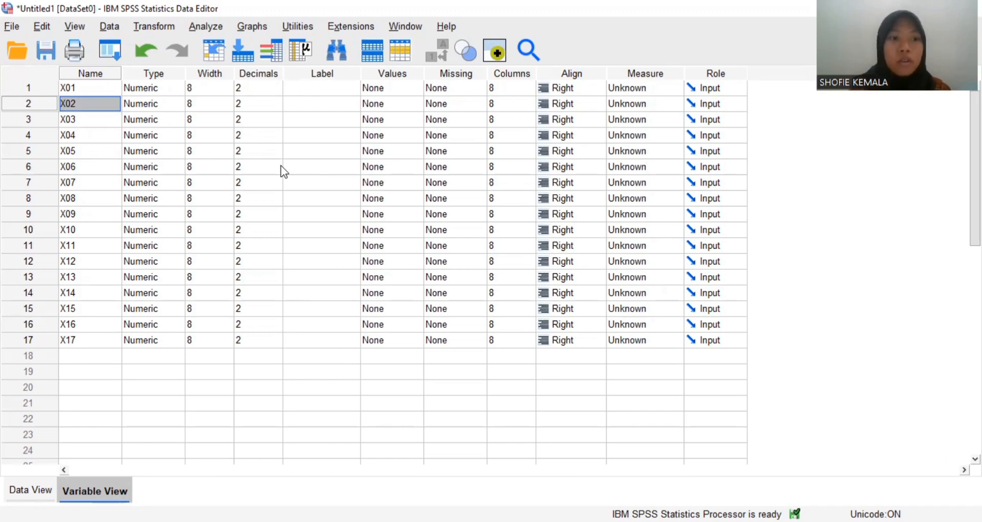
- Set the number of decimals to 0 for each of the variables X01 to X17
{"action": "left_click", "coordinate": [258, 87]}
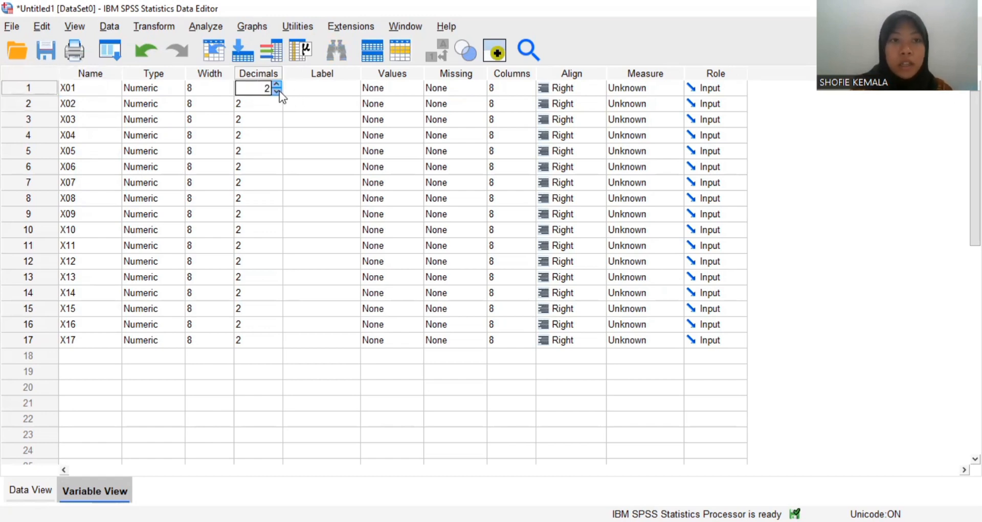
{"action": "left_click", "coordinate": [276, 92]}
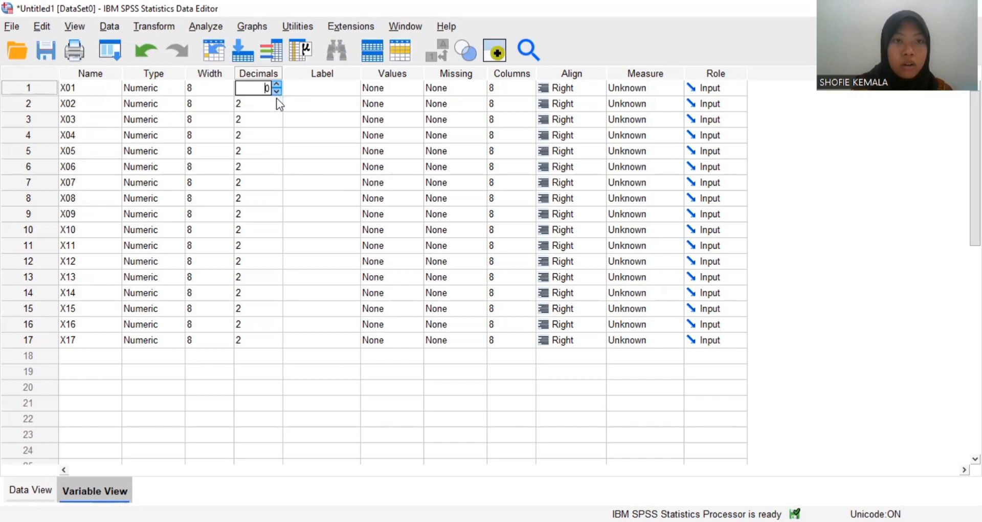
{"action": "left_click", "coordinate": [277, 100]}
{"action": "left_click", "coordinate": [277, 101]}
{"action": "left_click", "coordinate": [278, 108]}
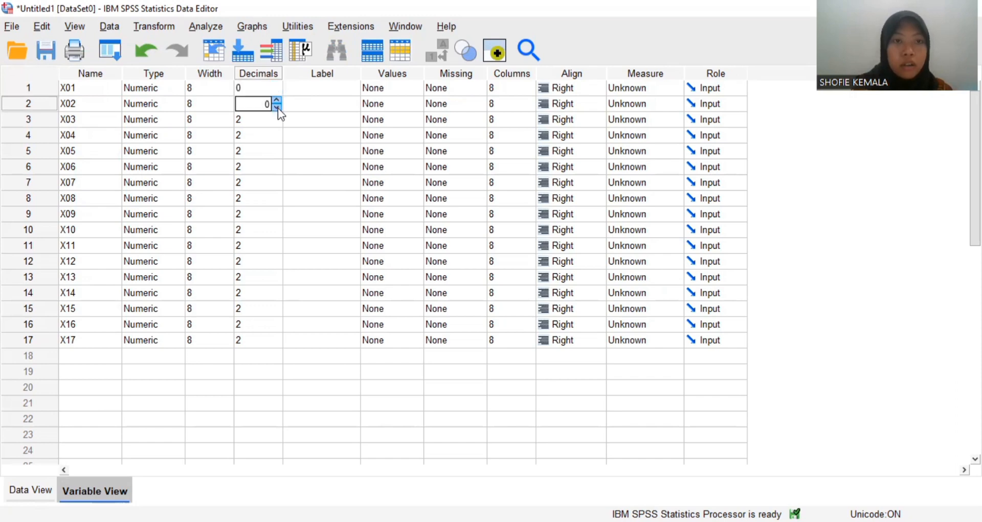
{"action": "left_click", "coordinate": [276, 119]}
{"action": "left_click", "coordinate": [276, 116]}
{"action": "double_click", "coordinate": [276, 124]}
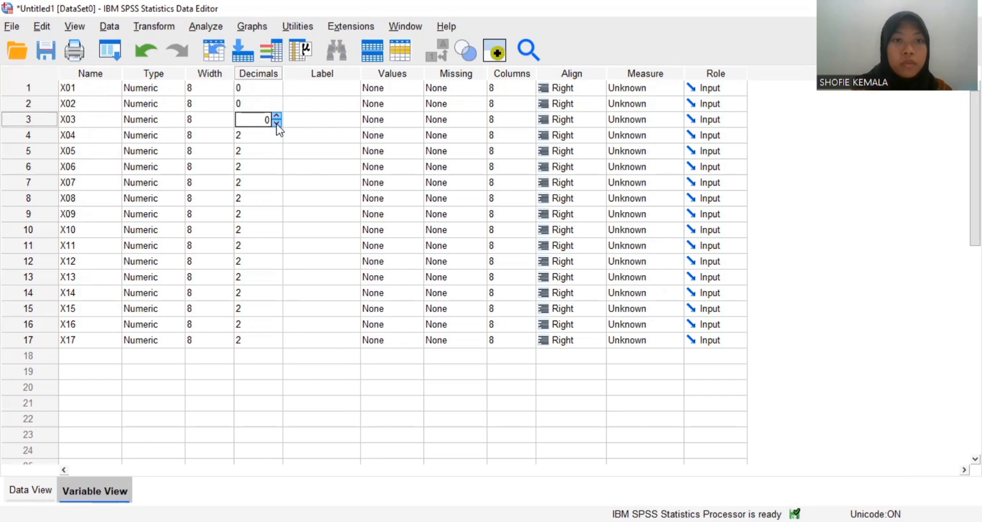
{"action": "double_click", "coordinate": [276, 136]}
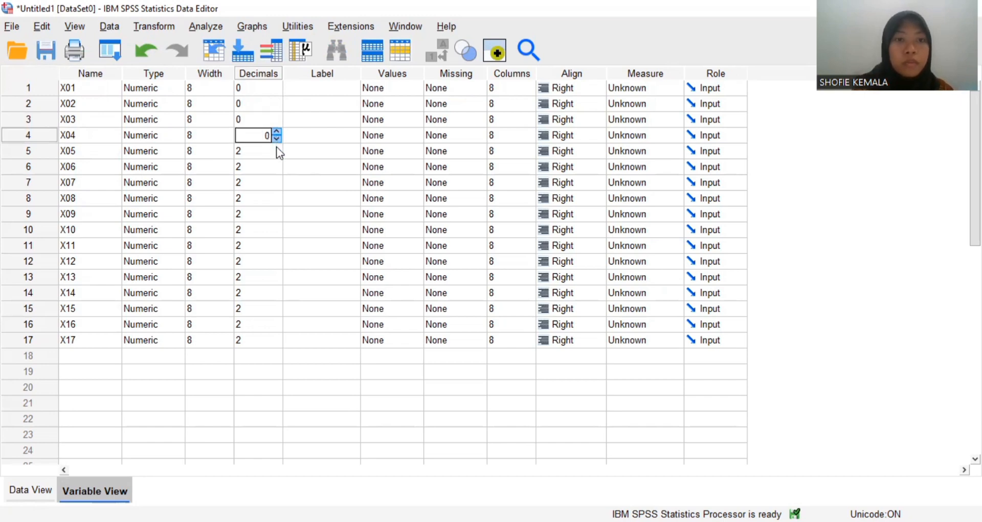
{"action": "double_click", "coordinate": [276, 148]}
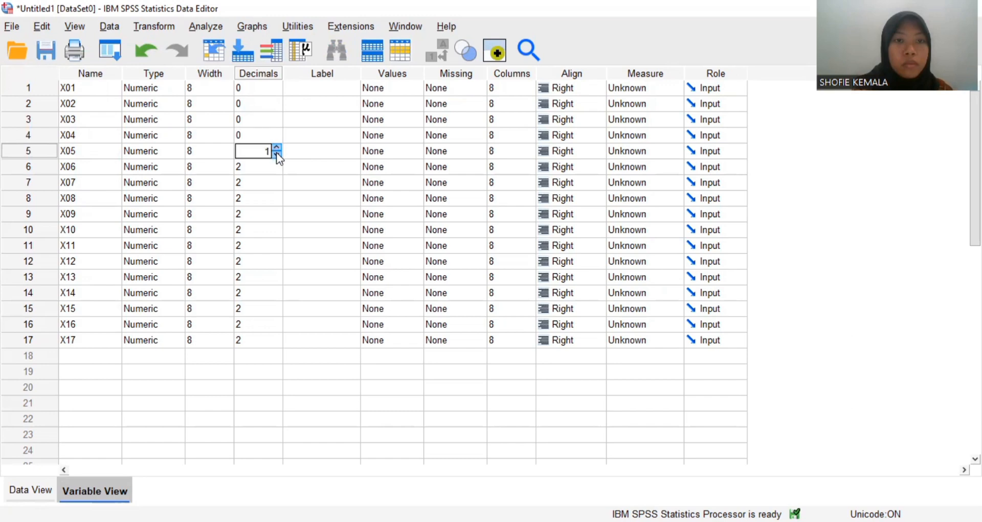
{"action": "double_click", "coordinate": [276, 162]}
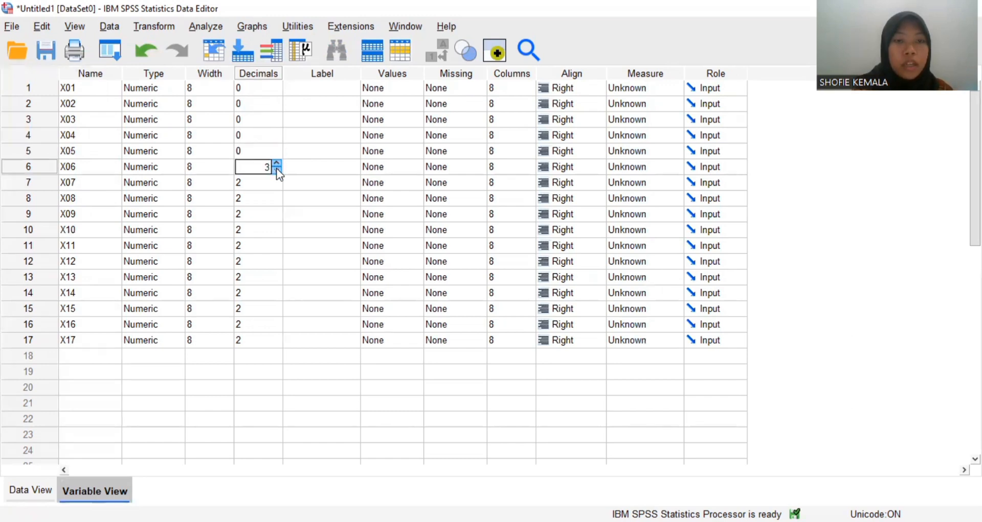
{"action": "left_click", "coordinate": [276, 180]}
{"action": "left_click", "coordinate": [276, 186]}
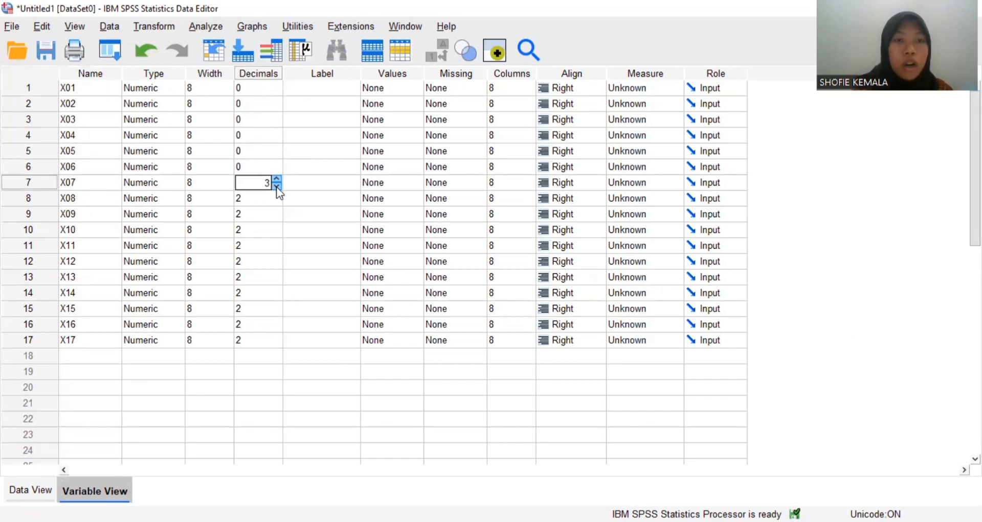
{"action": "left_click", "coordinate": [276, 186]}
{"action": "left_click", "coordinate": [276, 202]}
{"action": "left_click", "coordinate": [277, 202]}
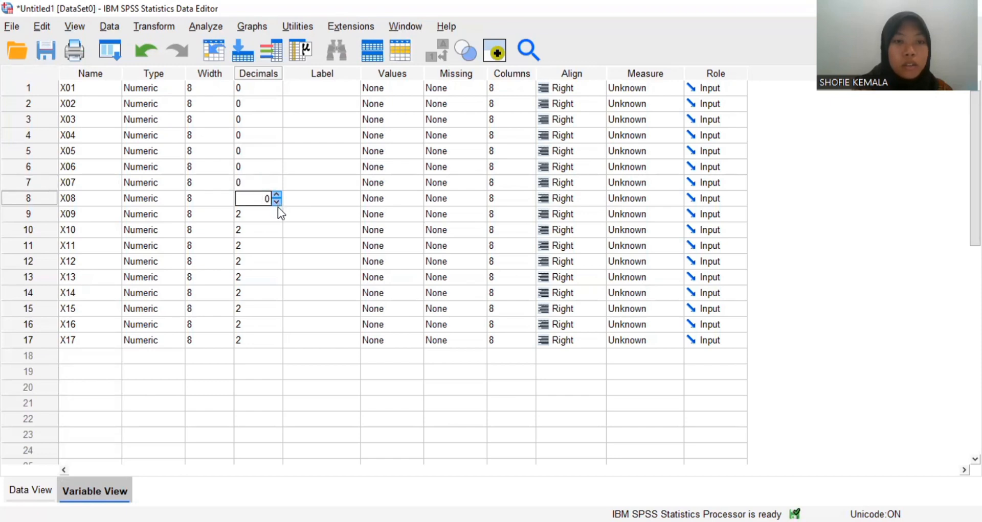
{"action": "left_click", "coordinate": [277, 207]}
{"action": "left_click", "coordinate": [276, 210]}
{"action": "left_click", "coordinate": [277, 217]}
{"action": "left_click", "coordinate": [276, 217]}
{"action": "left_click", "coordinate": [276, 218]}
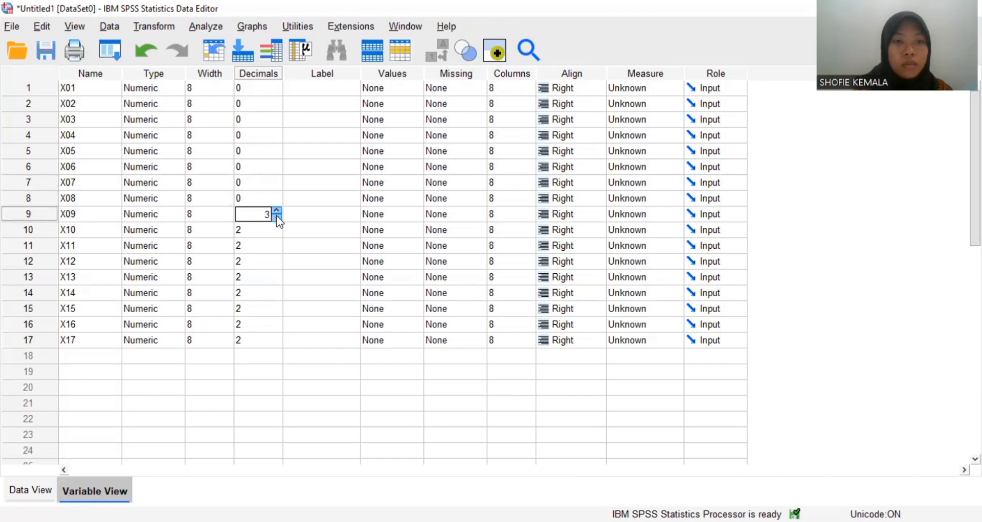
{"action": "left_click", "coordinate": [276, 231]}
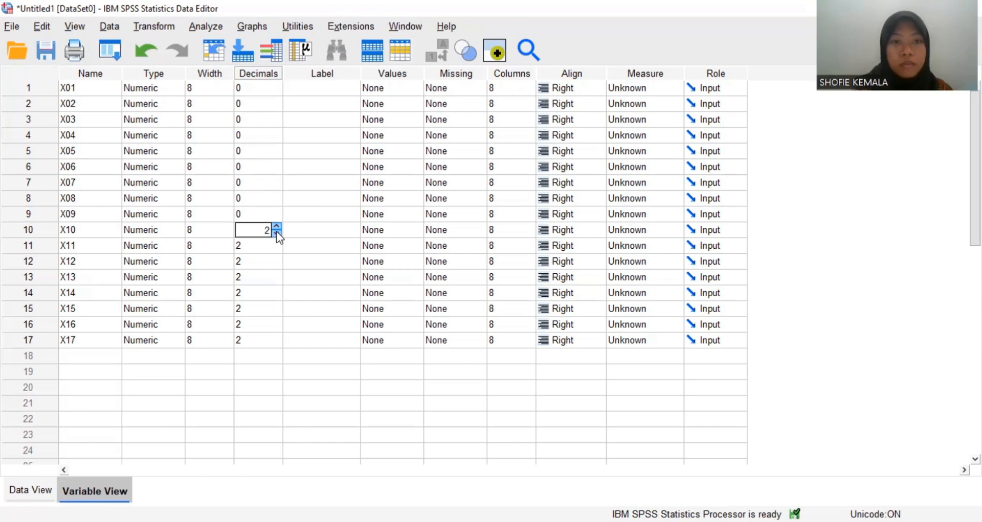
{"action": "left_click", "coordinate": [277, 233]}
{"action": "left_click", "coordinate": [277, 233]}
{"action": "left_click", "coordinate": [276, 247]}
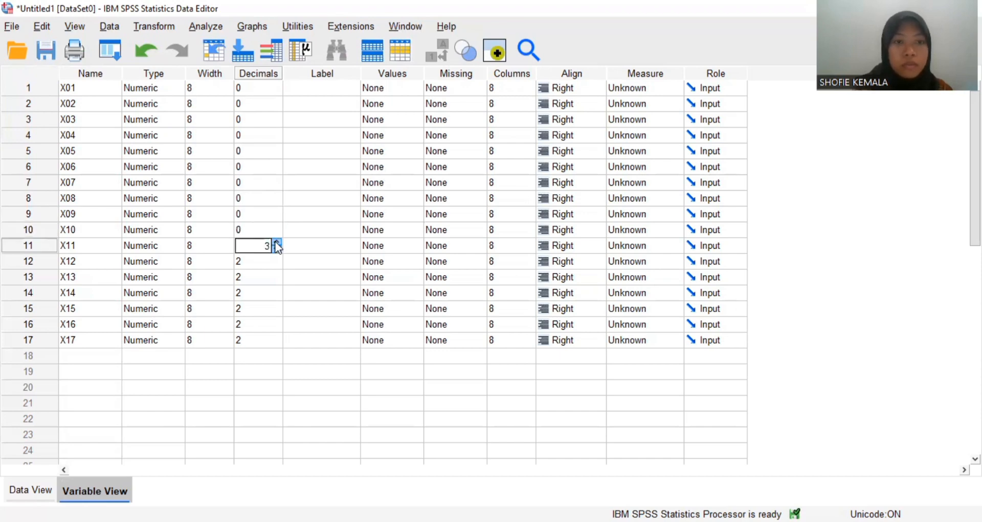
{"action": "left_click", "coordinate": [277, 250]}
{"action": "left_click", "coordinate": [276, 250]}
{"action": "left_click", "coordinate": [276, 261]}
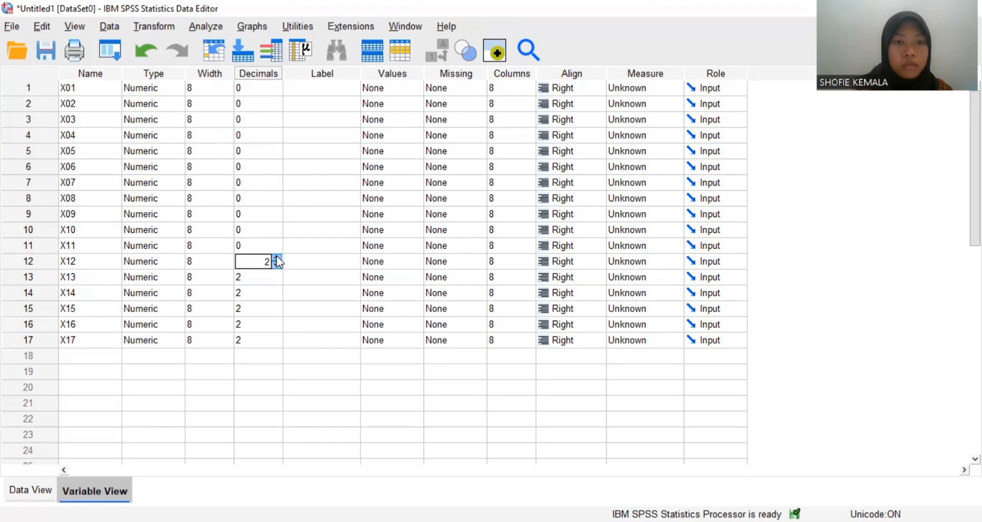
{"action": "left_click", "coordinate": [277, 259]}
{"action": "left_click", "coordinate": [276, 265]}
{"action": "left_click", "coordinate": [276, 265]}
{"action": "left_click", "coordinate": [276, 277]}
{"action": "left_click", "coordinate": [276, 274]}
{"action": "left_click", "coordinate": [277, 280]}
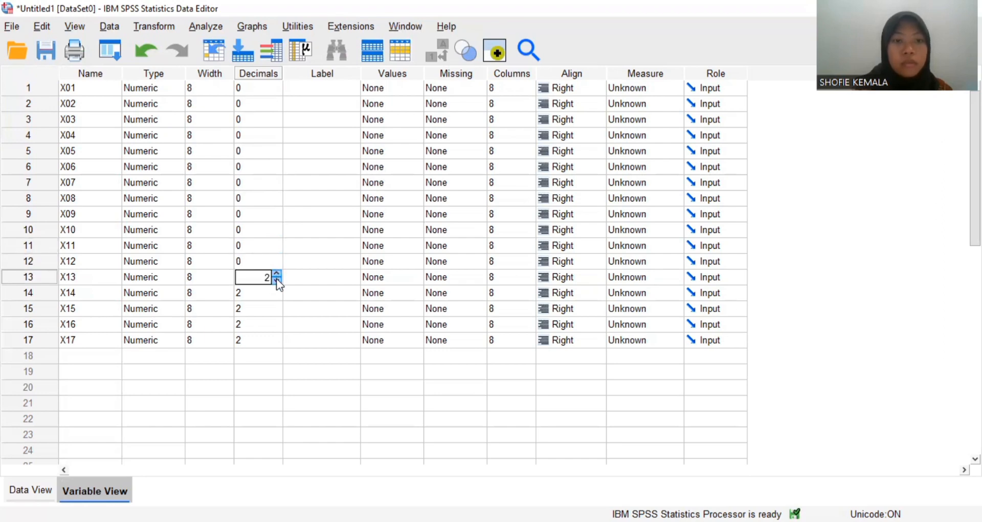
{"action": "left_click", "coordinate": [276, 280]}
{"action": "left_click", "coordinate": [276, 287]}
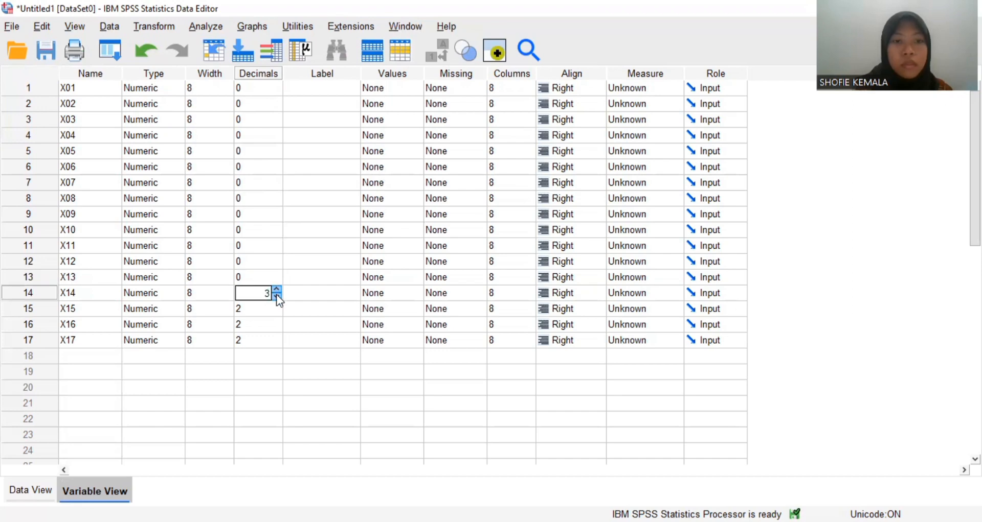
{"action": "left_click", "coordinate": [276, 295]}
{"action": "left_click", "coordinate": [276, 294]}
{"action": "left_click", "coordinate": [278, 306]}
{"action": "left_click", "coordinate": [276, 305]}
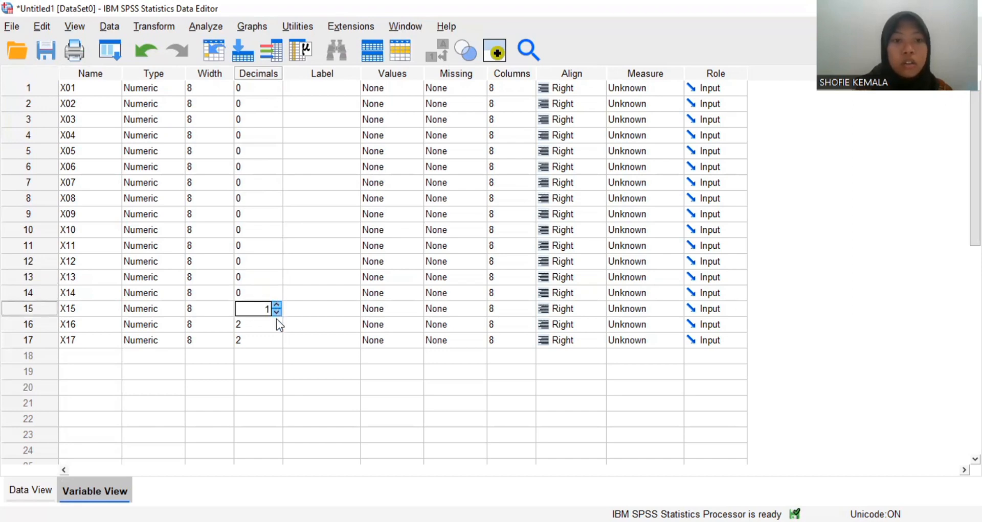
{"action": "left_click", "coordinate": [276, 313]}
{"action": "left_click", "coordinate": [277, 321]}
{"action": "left_click", "coordinate": [277, 321]}
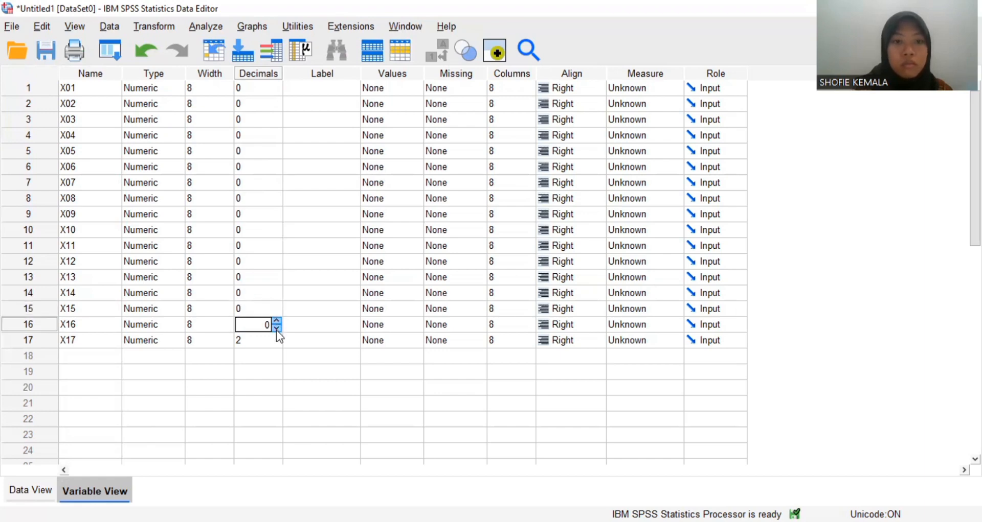
{"action": "left_click", "coordinate": [276, 337]}
{"action": "left_click", "coordinate": [277, 337]}
{"action": "left_click", "coordinate": [277, 343]}
{"action": "left_click", "coordinate": [276, 344]}
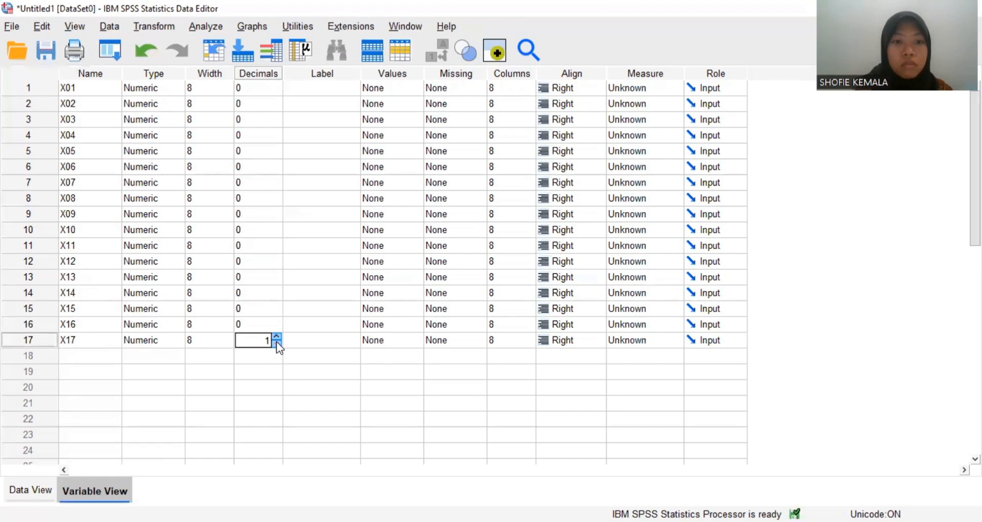
- Rename variable X17 as TOTAL and return to the data sheet
{"action": "left_click", "coordinate": [81, 338]}
{"action": "key", "text": "BackSpace"}
{"action": "key", "text": "BackSpace"}
{"action": "key", "text": "BackSpace"}
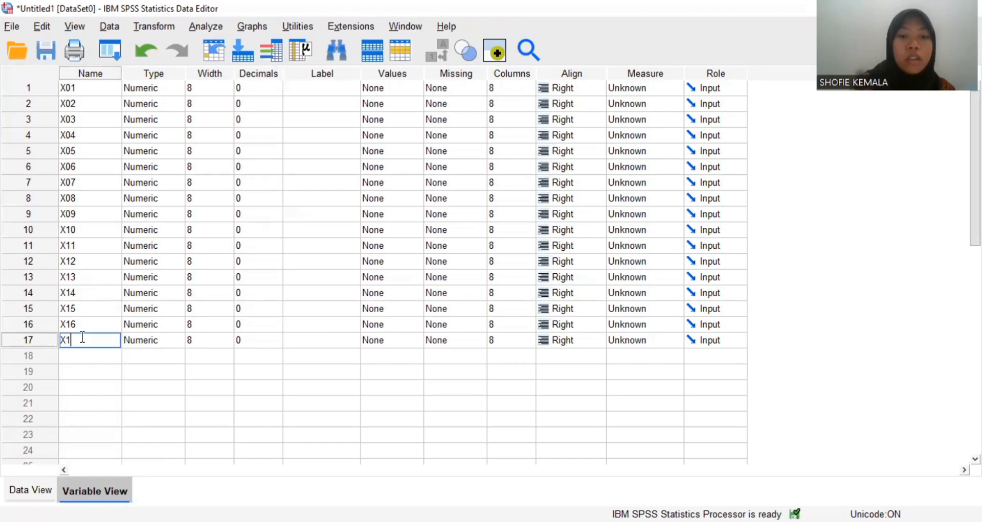
{"action": "type", "text": "TOTAL"}
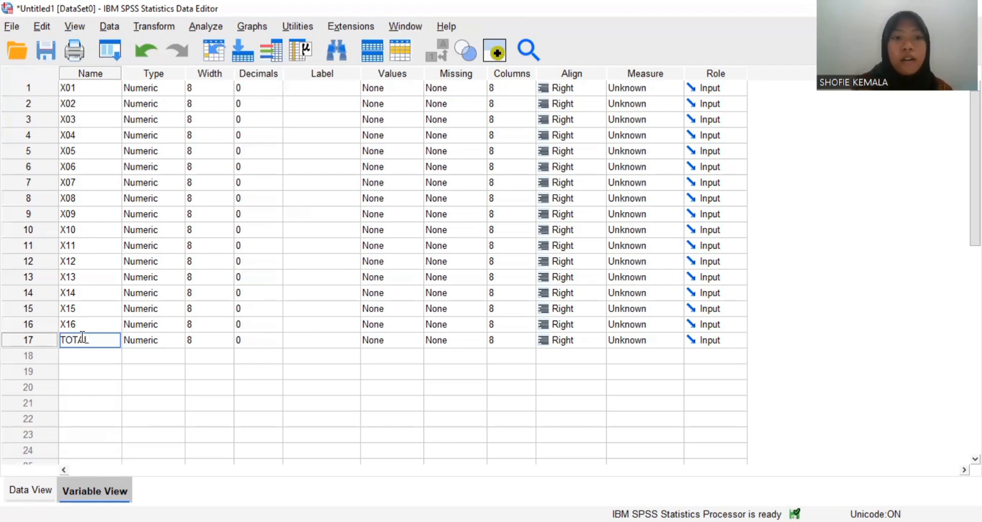
{"action": "left_click", "coordinate": [26, 492]}
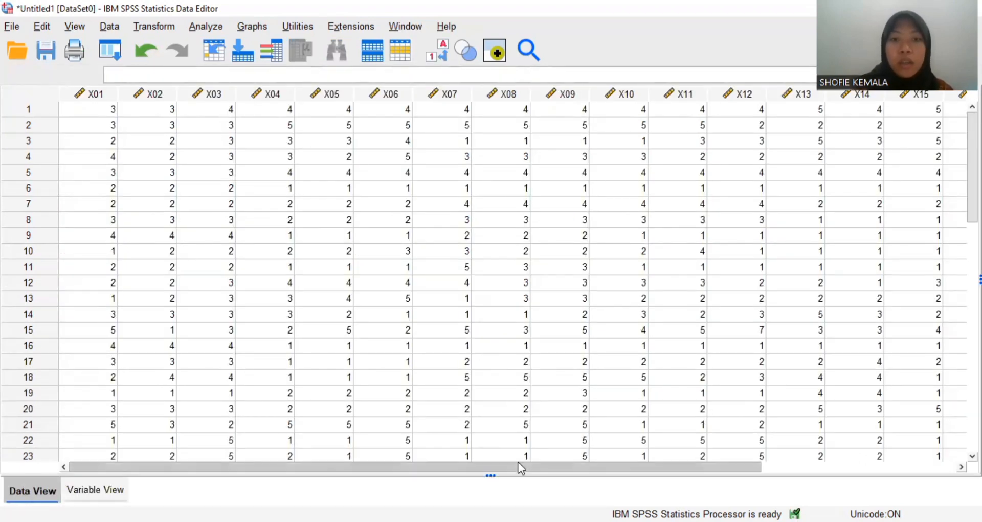
- Set up a bivariate correlation that includes all the variables from X01 to X16 plus TOTAL
{"action": "left_click_drag", "start_coordinate": [517, 465], "coordinate": [643, 452]}
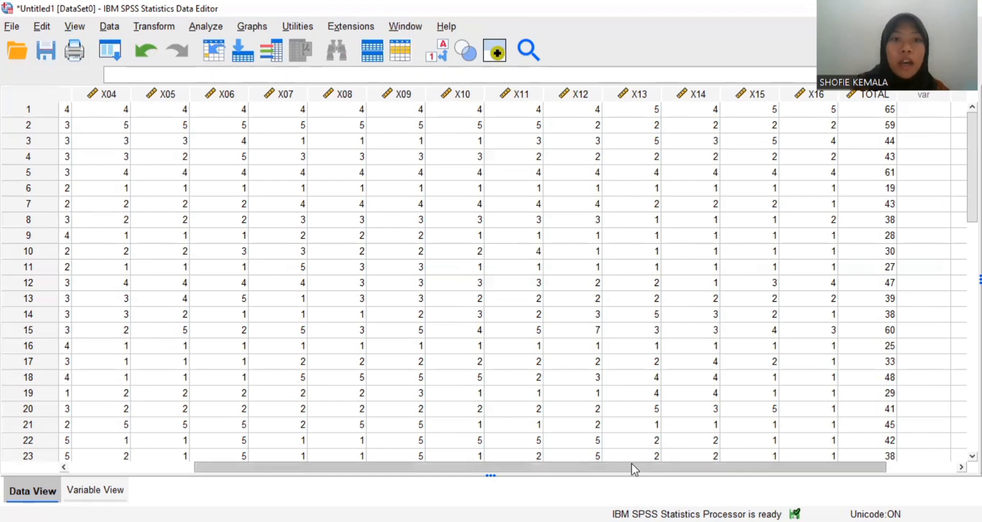
{"action": "left_click_drag", "start_coordinate": [630, 465], "coordinate": [550, 463]}
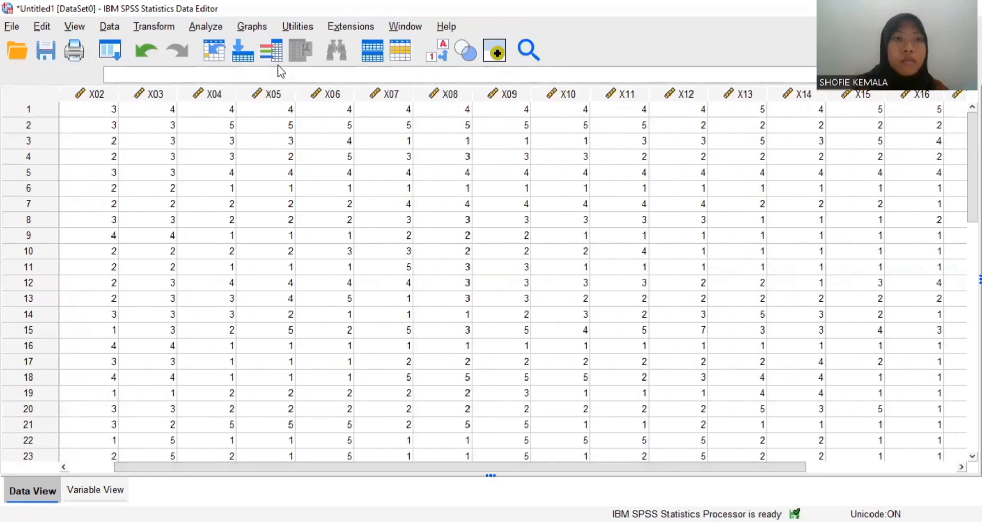
{"action": "left_click", "coordinate": [206, 27]}
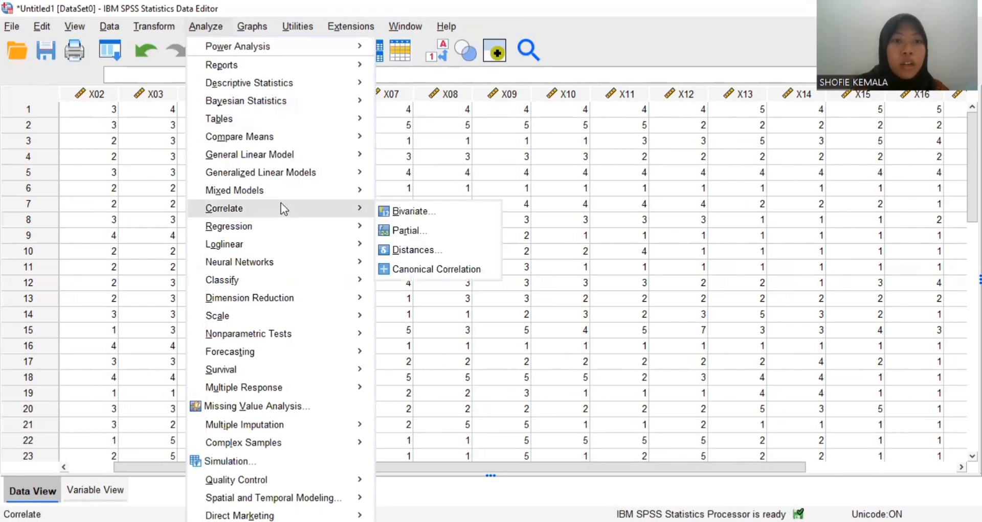
{"action": "mouse_move", "coordinate": [363, 210]}
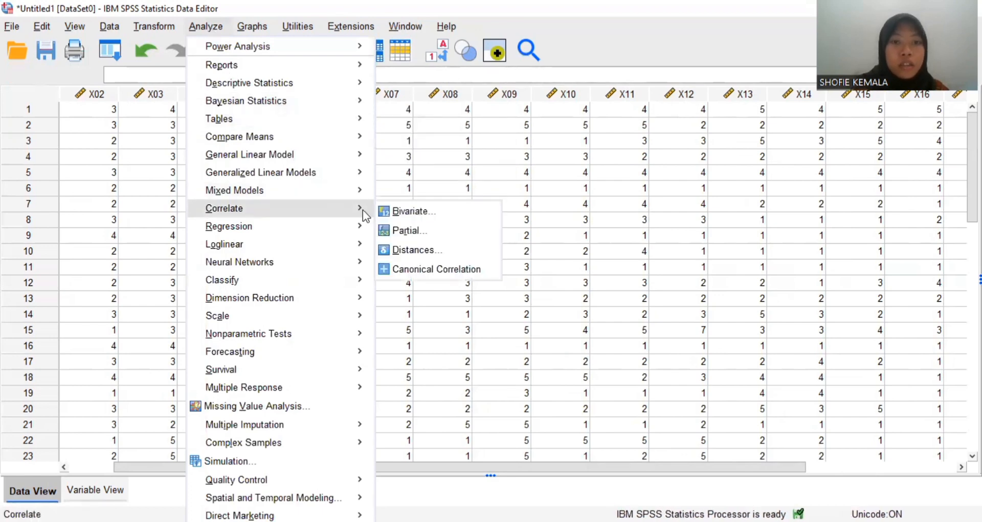
{"action": "left_click", "coordinate": [397, 207]}
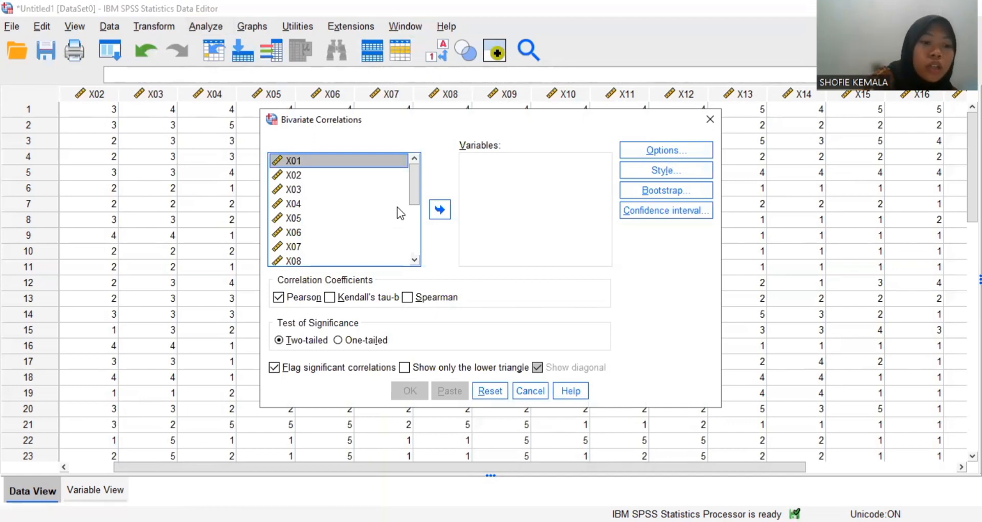
{"action": "key", "text": "ctrl+a"}
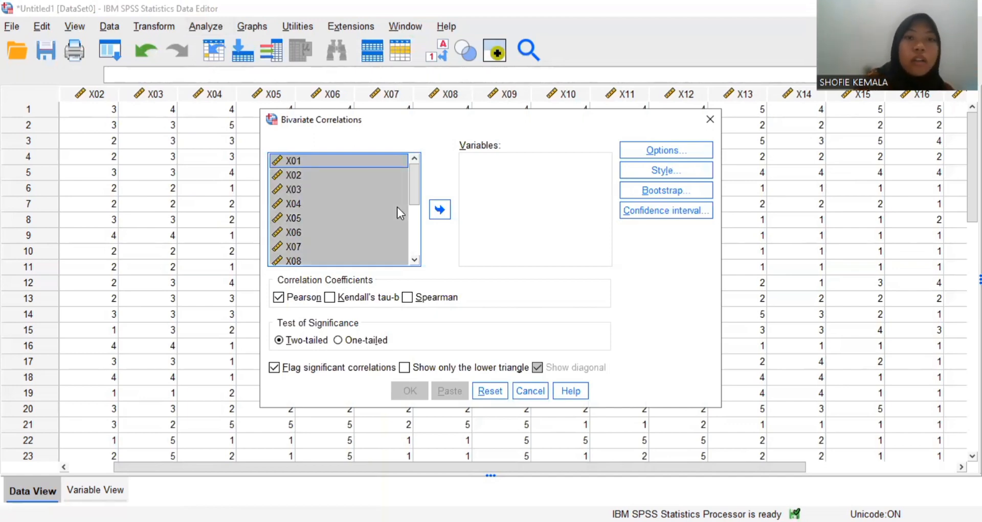
{"action": "left_click", "coordinate": [439, 210]}
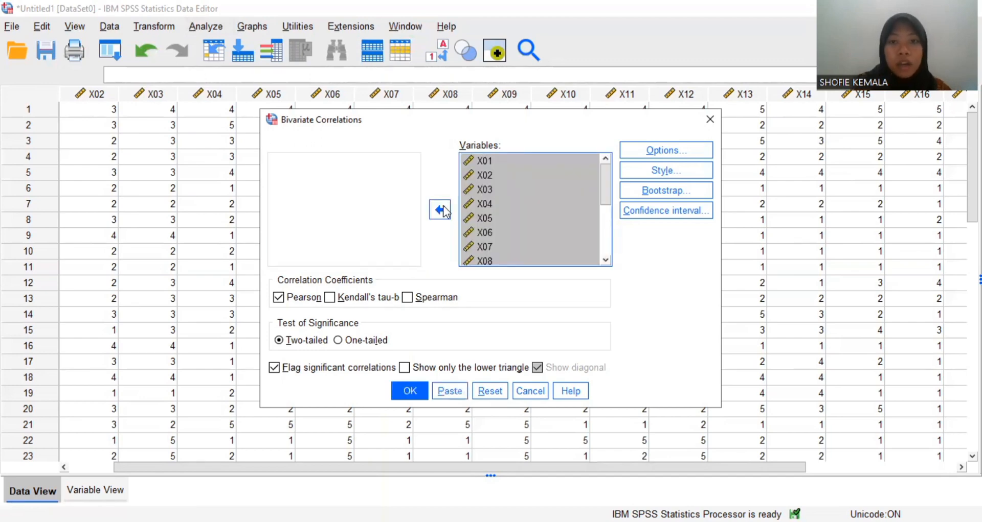
- Check the selected variables down to TOTAL and run the two-tailed Pearson correlation with significant correlations flagged
{"action": "left_click_drag", "start_coordinate": [599, 197], "coordinate": [588, 174]}
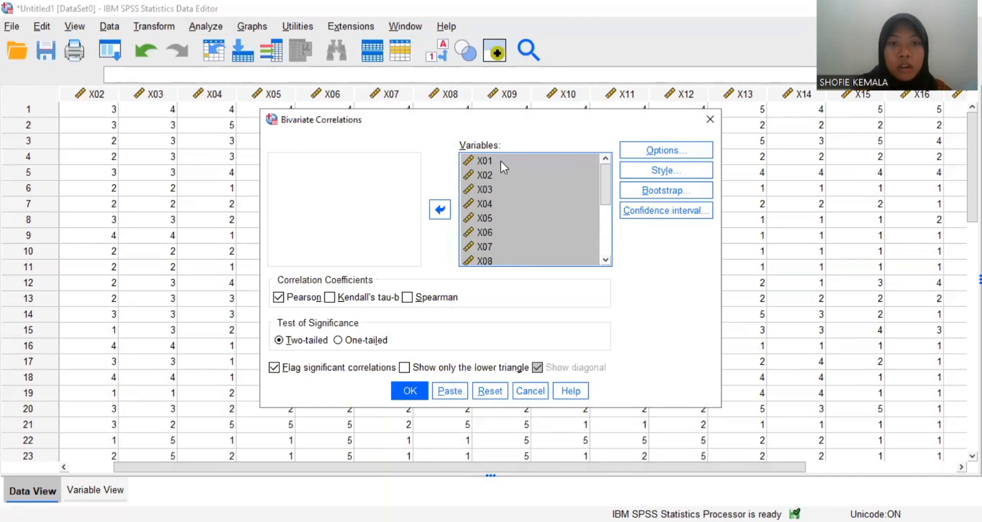
{"action": "left_click", "coordinate": [439, 210]}
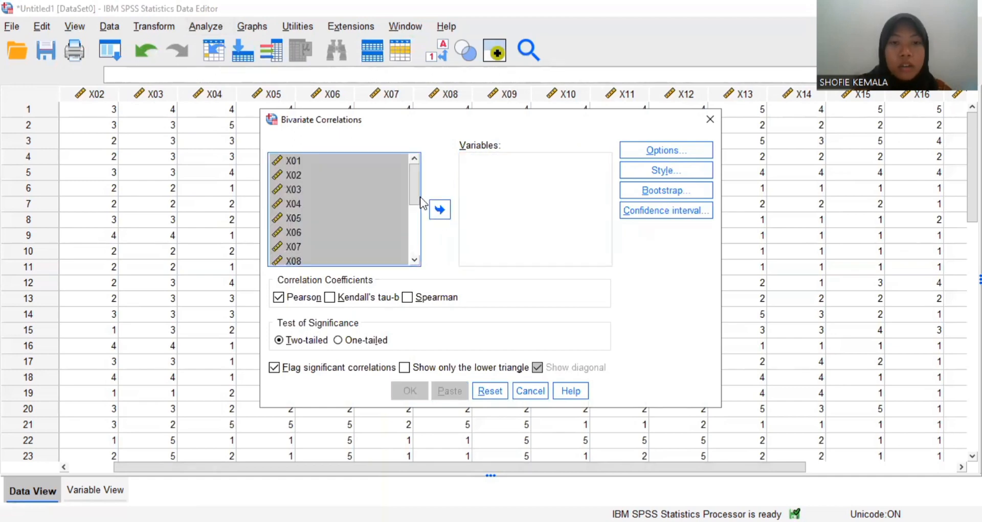
{"action": "left_click", "coordinate": [440, 208]}
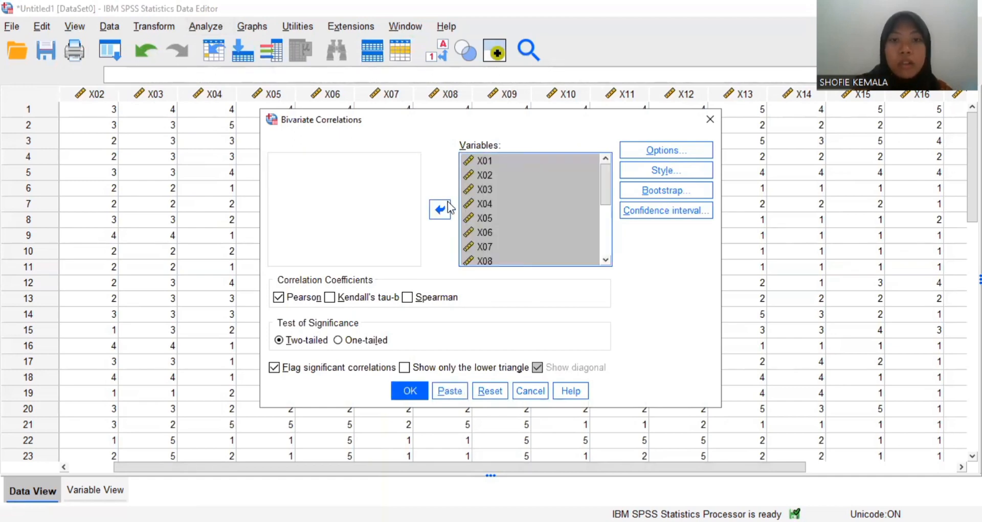
{"action": "left_click_drag", "start_coordinate": [605, 188], "coordinate": [612, 247]}
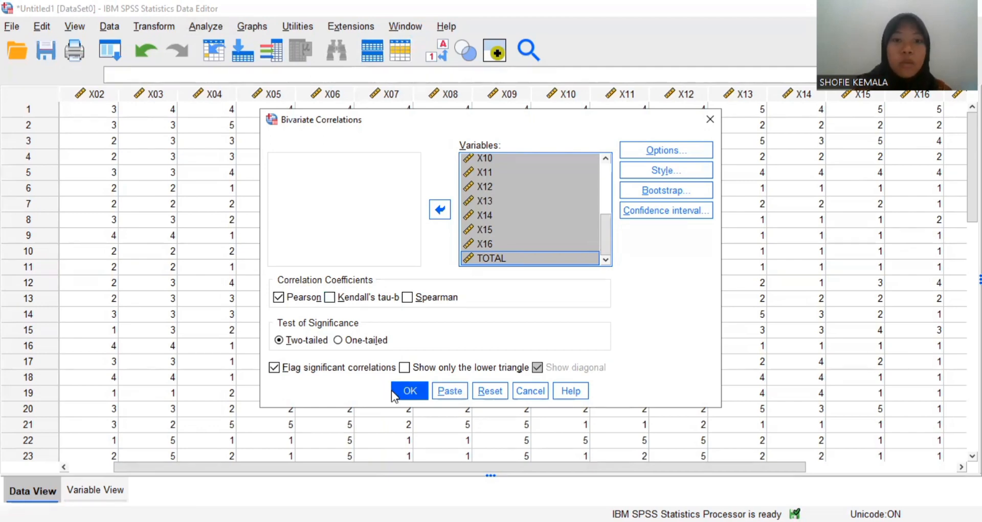
{"action": "left_click", "coordinate": [412, 392]}
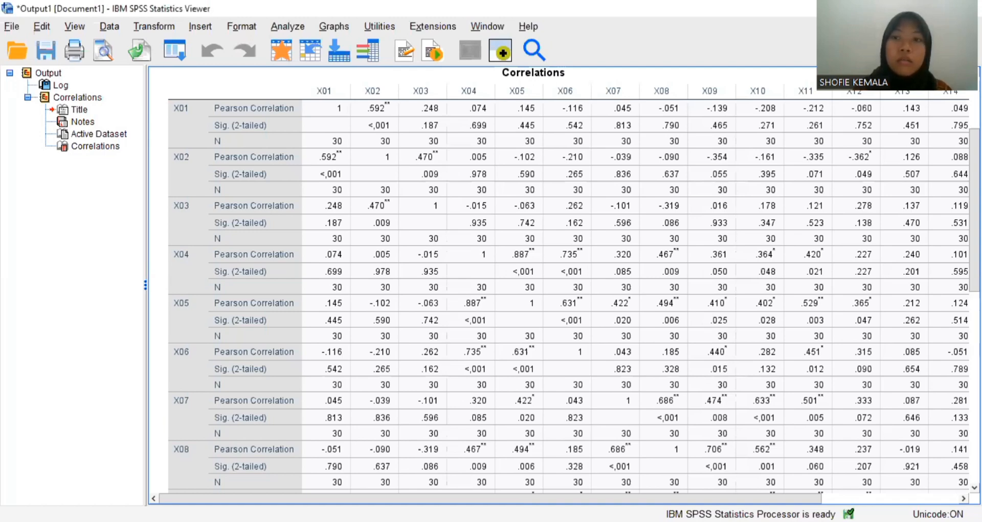
- Examine the correlation table across to the TOTAL column and consult the r table of 5% and 1% significance values in Word
{"action": "scroll", "coordinate": [563, 281], "scroll_direction": "up", "scroll_amount": 2}
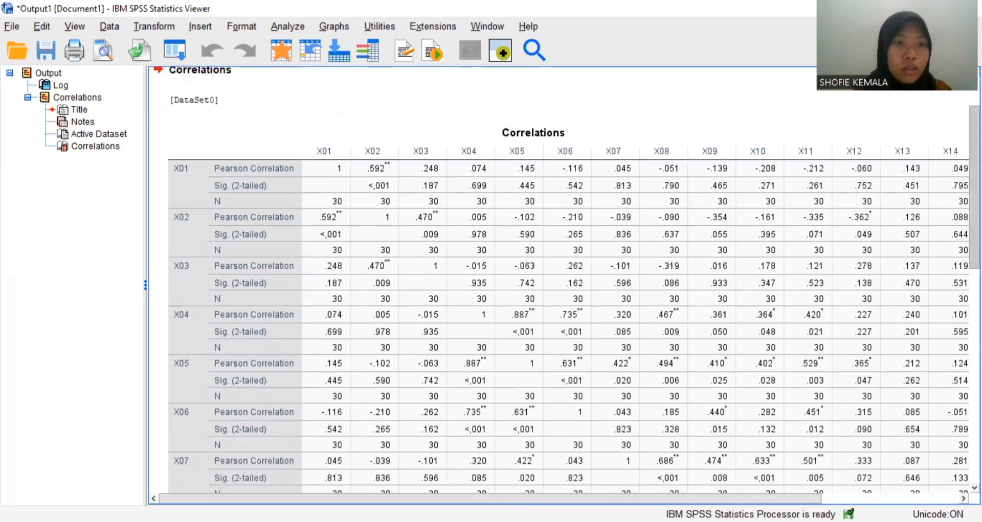
{"action": "scroll", "coordinate": [562, 281], "scroll_direction": "down", "scroll_amount": 1}
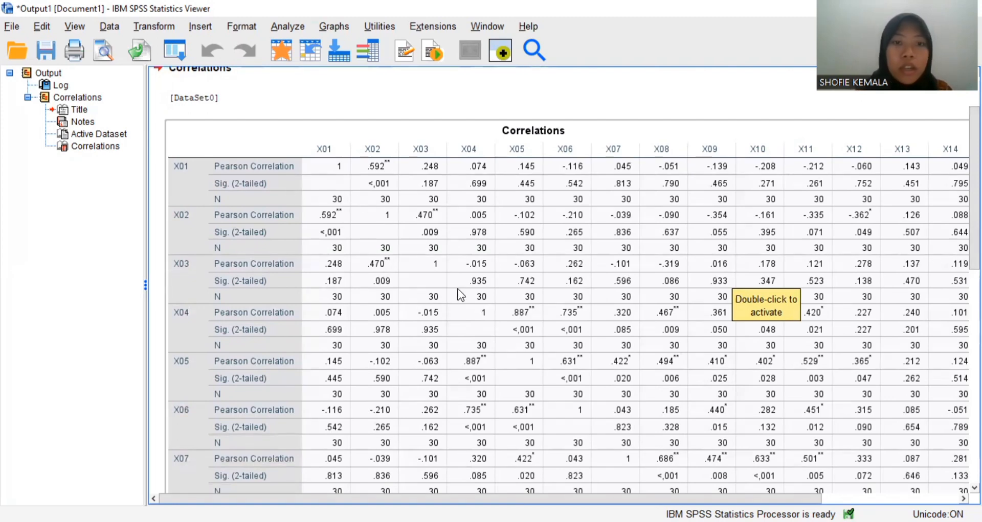
{"action": "left_click_drag", "start_coordinate": [638, 499], "coordinate": [788, 491]}
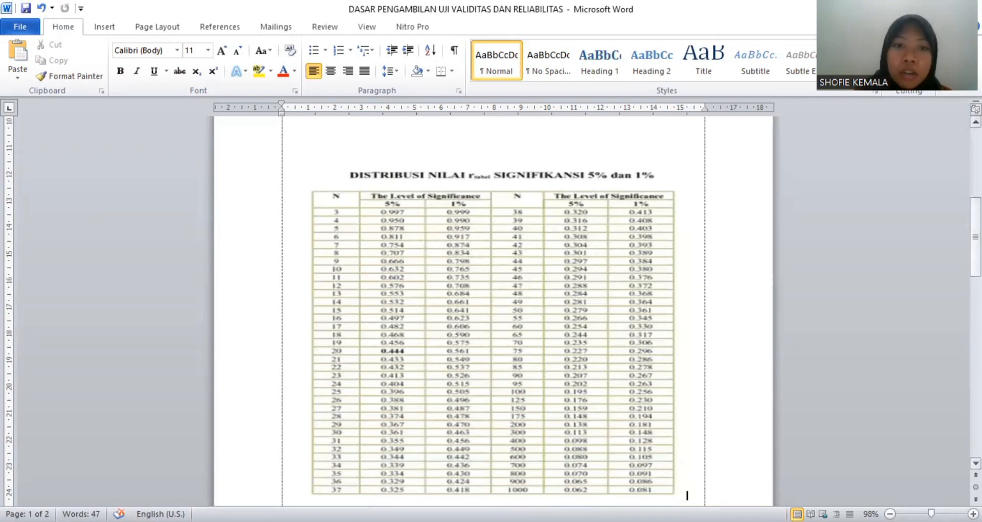
{"action": "scroll", "coordinate": [402, 358], "scroll_direction": "down", "scroll_amount": 1}
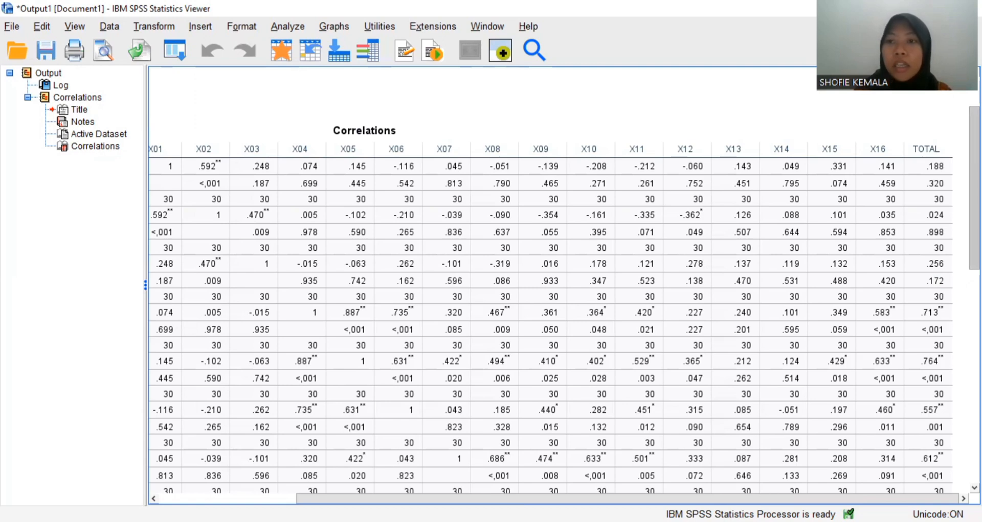
- Review the Pearson correlation and significance of every item from X01 to X16 in the TOTAL column of the SPSS output
{"action": "scroll", "coordinate": [563, 301], "scroll_direction": "down", "scroll_amount": 2}
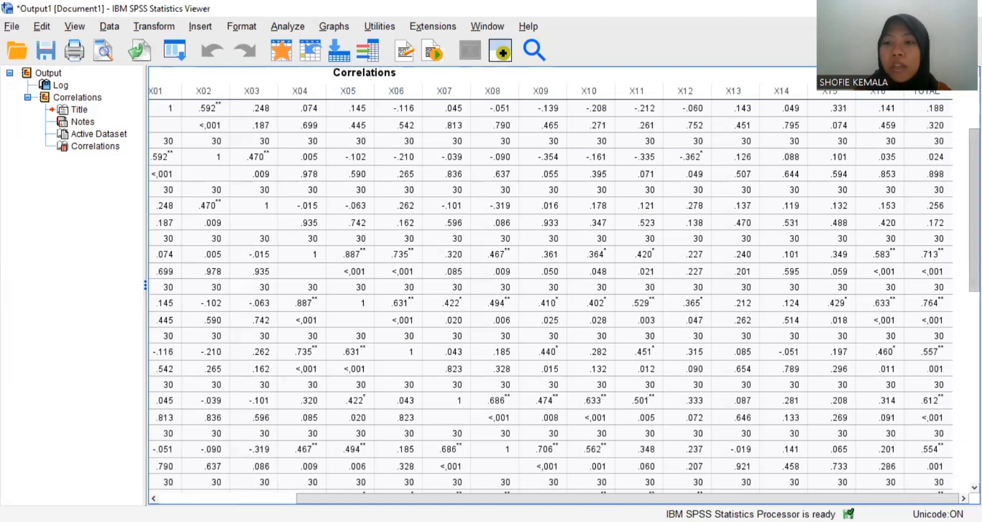
{"action": "scroll", "coordinate": [563, 281], "scroll_direction": "down", "scroll_amount": 1}
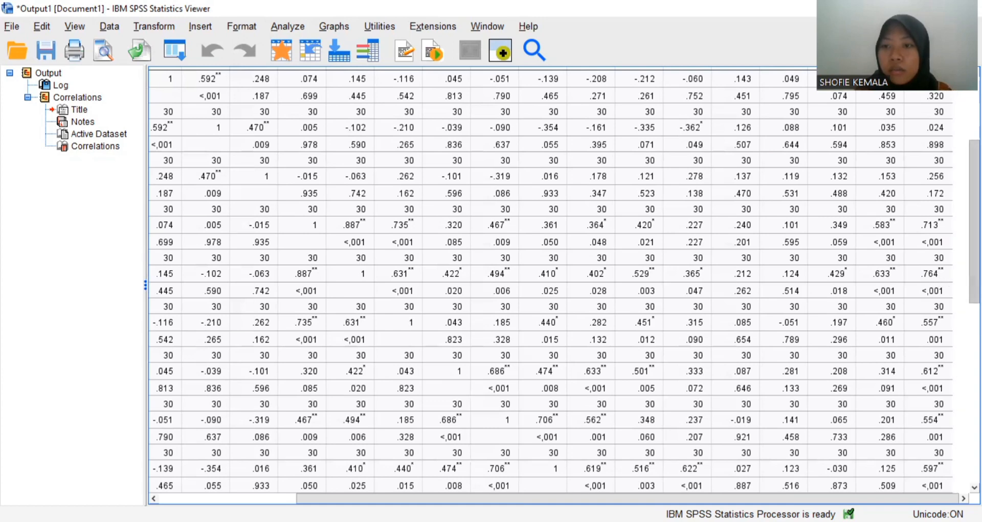
{"action": "scroll", "coordinate": [955, 256], "scroll_direction": "down", "scroll_amount": 3}
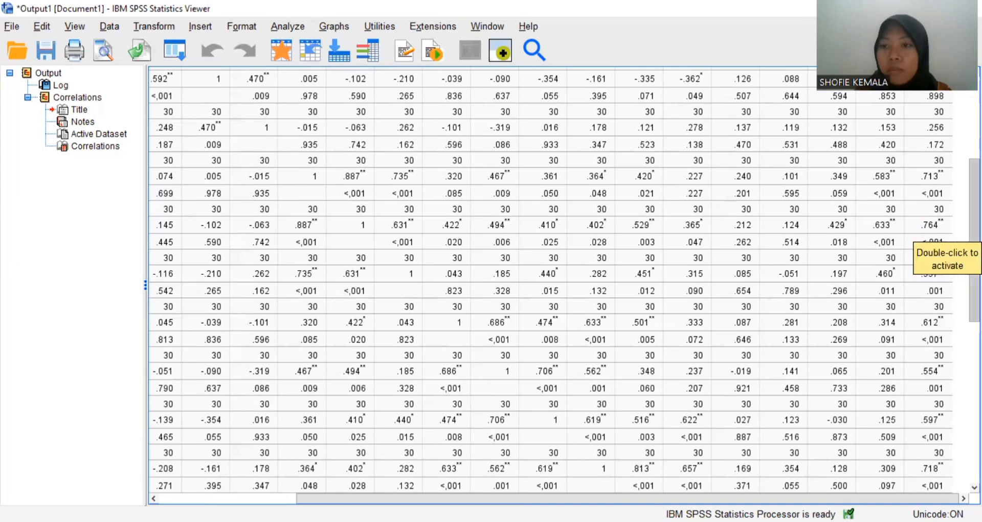
{"action": "scroll", "coordinate": [955, 256], "scroll_direction": "down", "scroll_amount": 7}
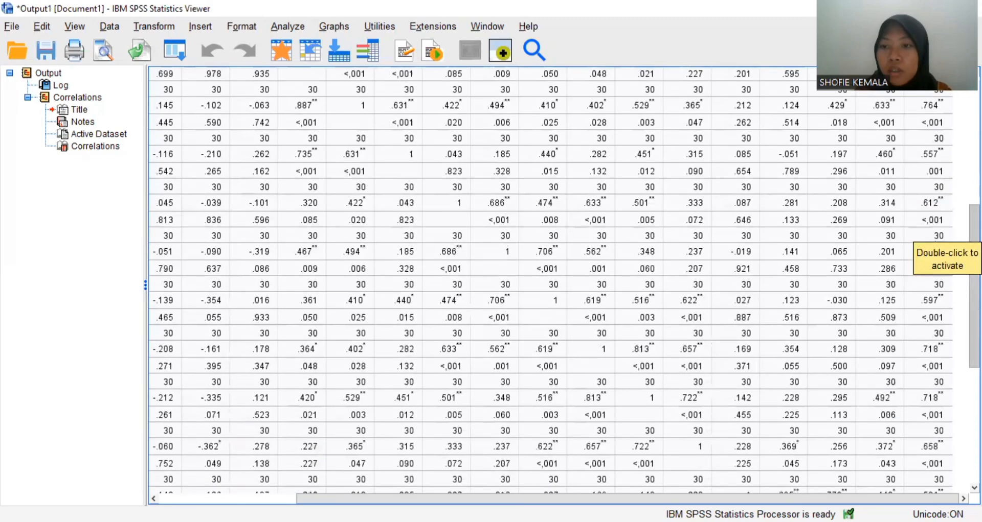
{"action": "scroll", "coordinate": [950, 291], "scroll_direction": "down", "scroll_amount": 1}
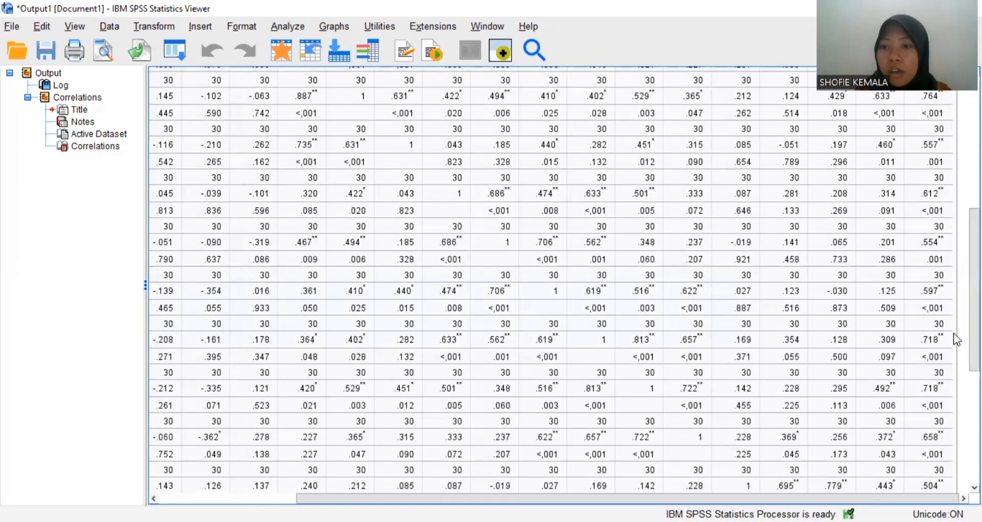
{"action": "scroll", "coordinate": [551, 279], "scroll_direction": "down", "scroll_amount": 7}
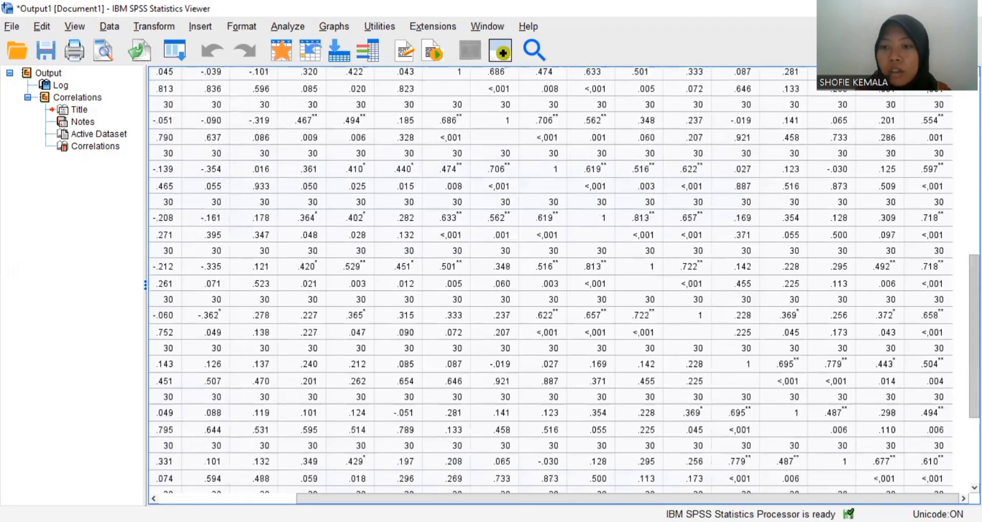
{"action": "scroll", "coordinate": [551, 279], "scroll_direction": "down", "scroll_amount": 10}
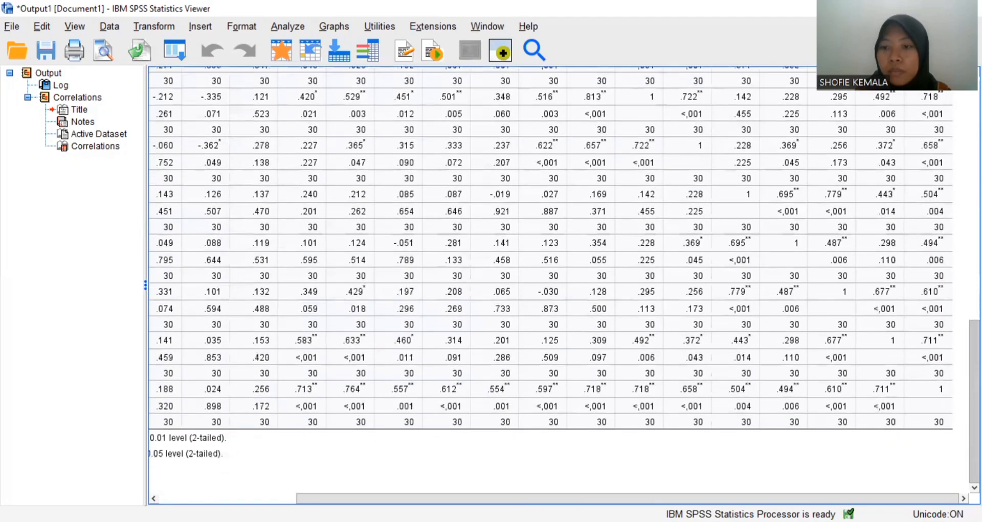
{"action": "scroll", "coordinate": [931, 409], "scroll_direction": "up", "scroll_amount": 20}
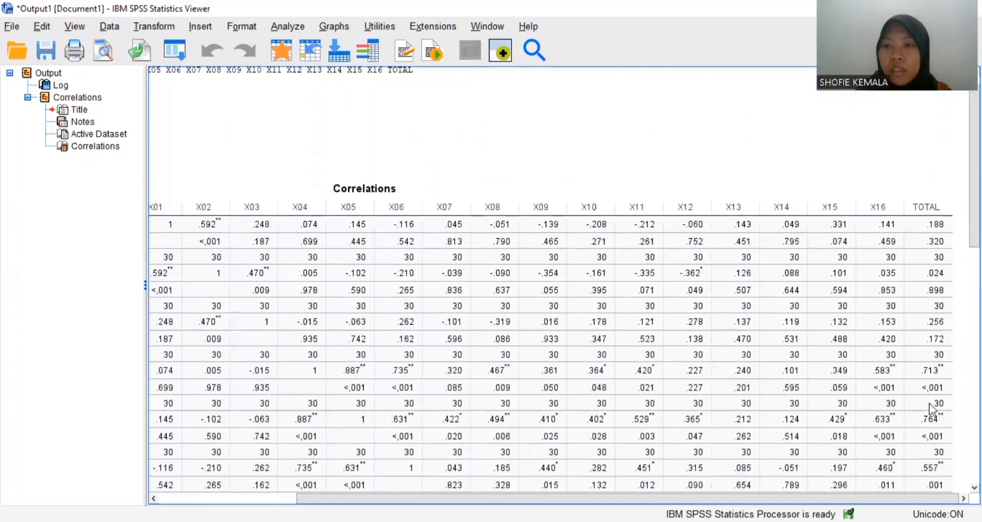